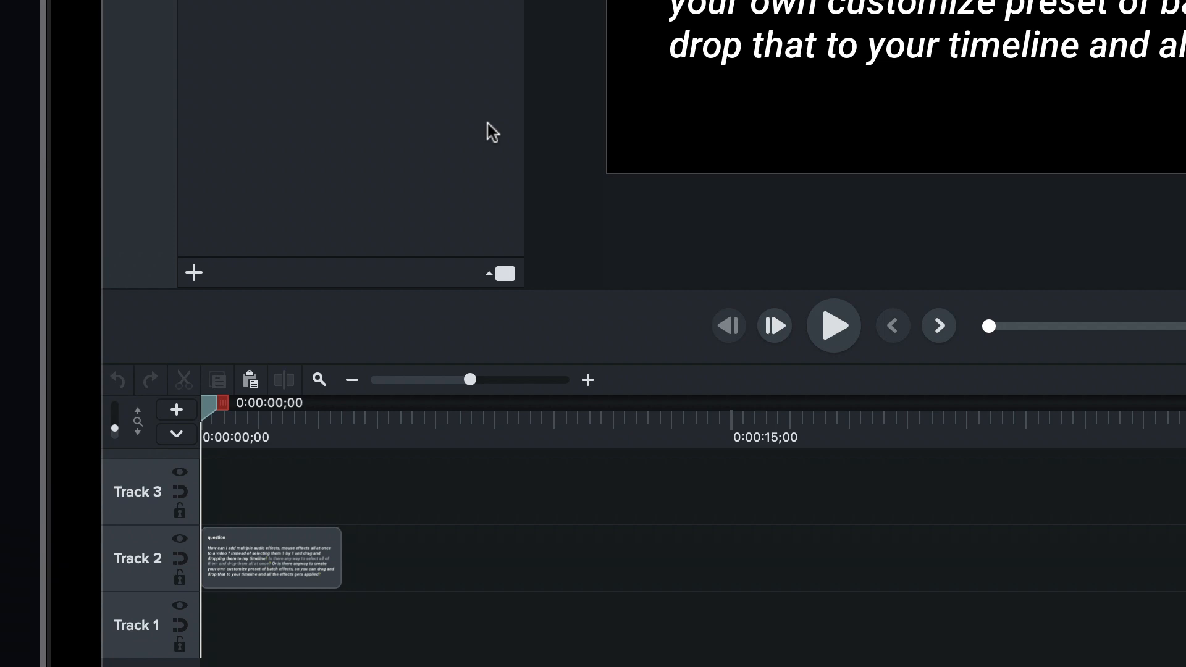
# Add a placeholder to the timeline directly after the question clip, at 0:00:04;00.
pyautogui.press('End')
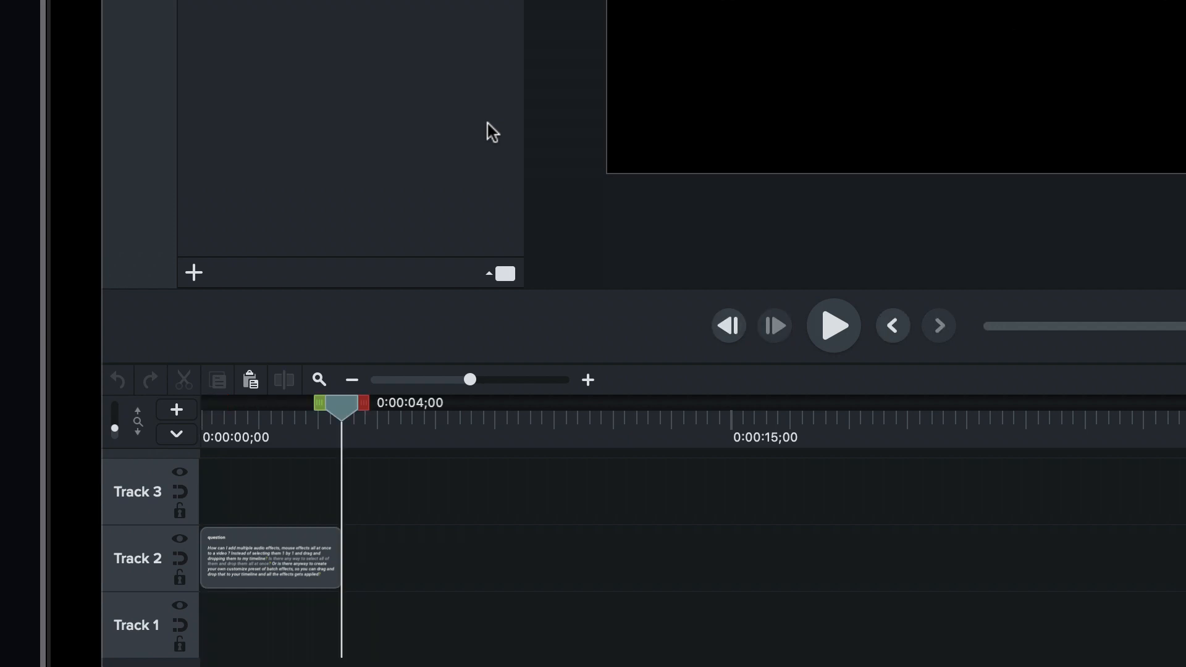
pyautogui.press('p')
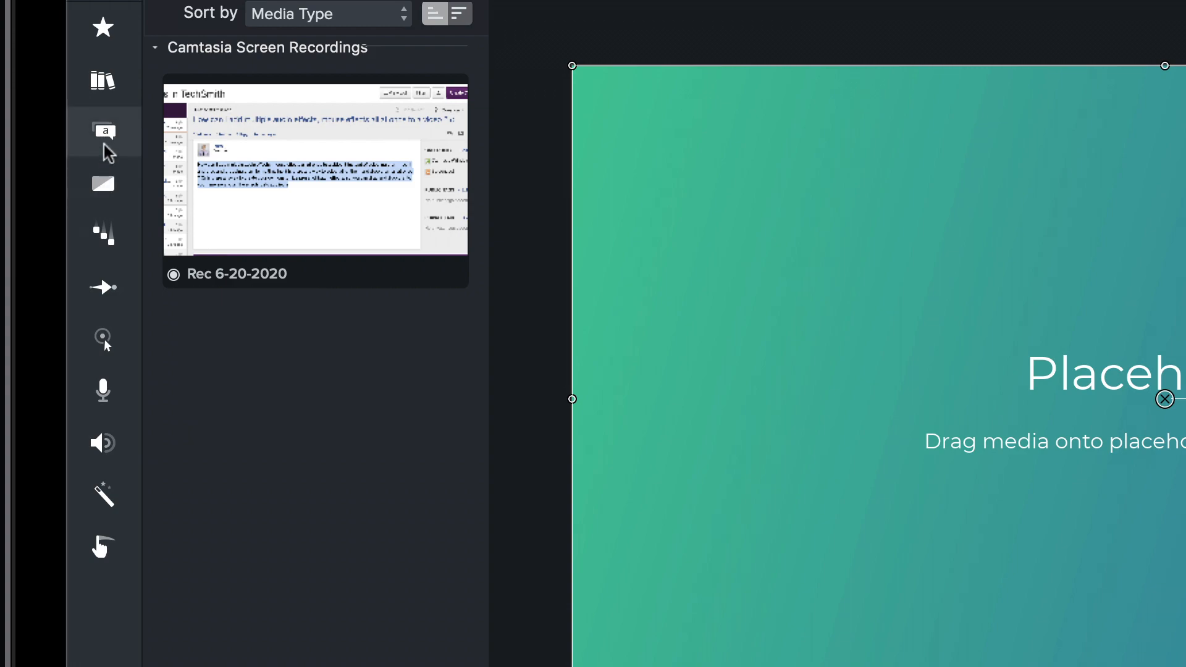
# Apply the Fade In and Noise Removal audio effects to the placeholder.
pyautogui.click(103, 443)
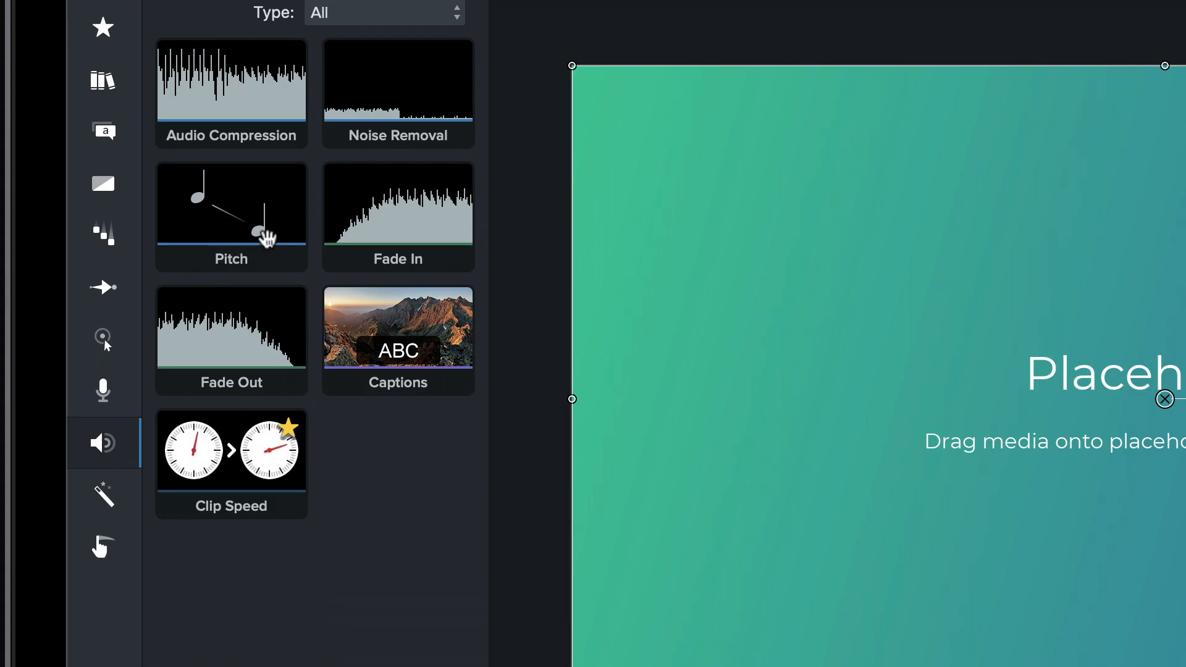
pyautogui.moveTo(397, 230); pyautogui.dragTo(394, 666)
pyautogui.moveTo(394, 397); pyautogui.dragTo(363, 544)
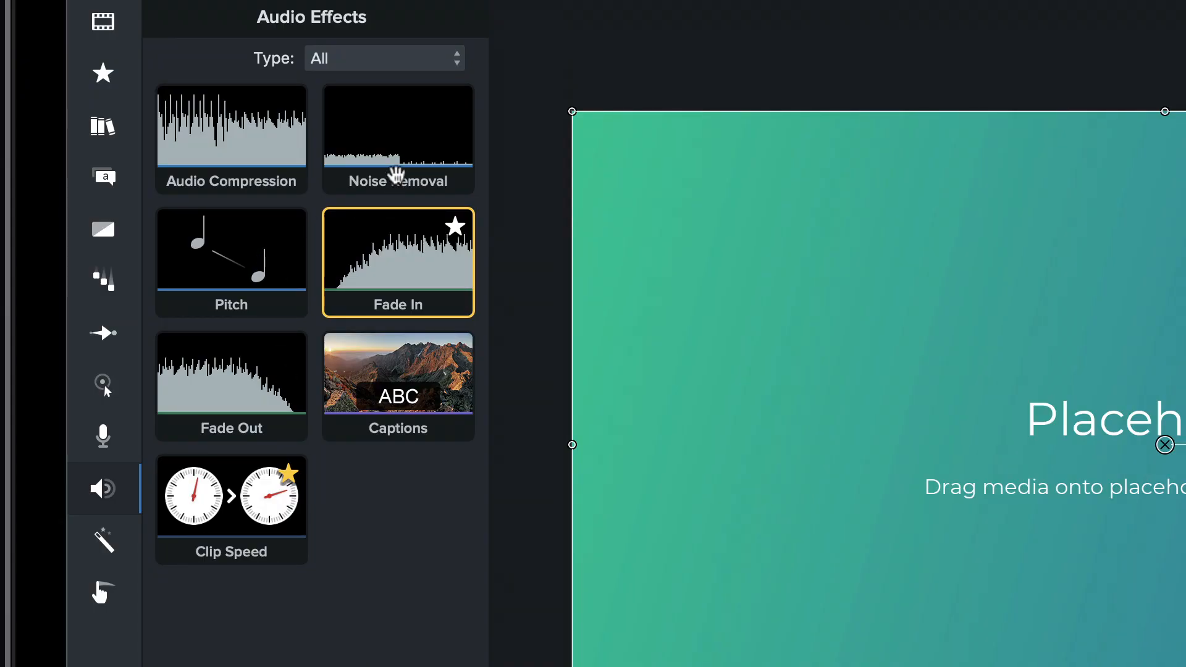
pyautogui.moveTo(396, 175); pyautogui.dragTo(433, 666)
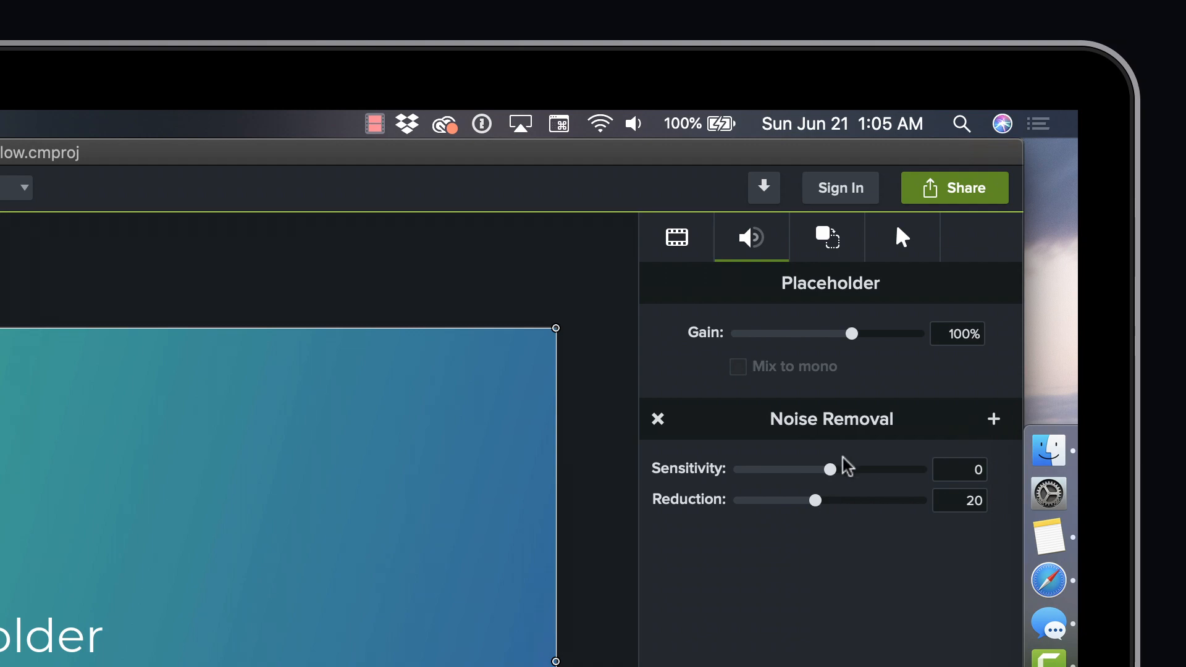
pyautogui.moveTo(834, 469); pyautogui.dragTo(867, 480)
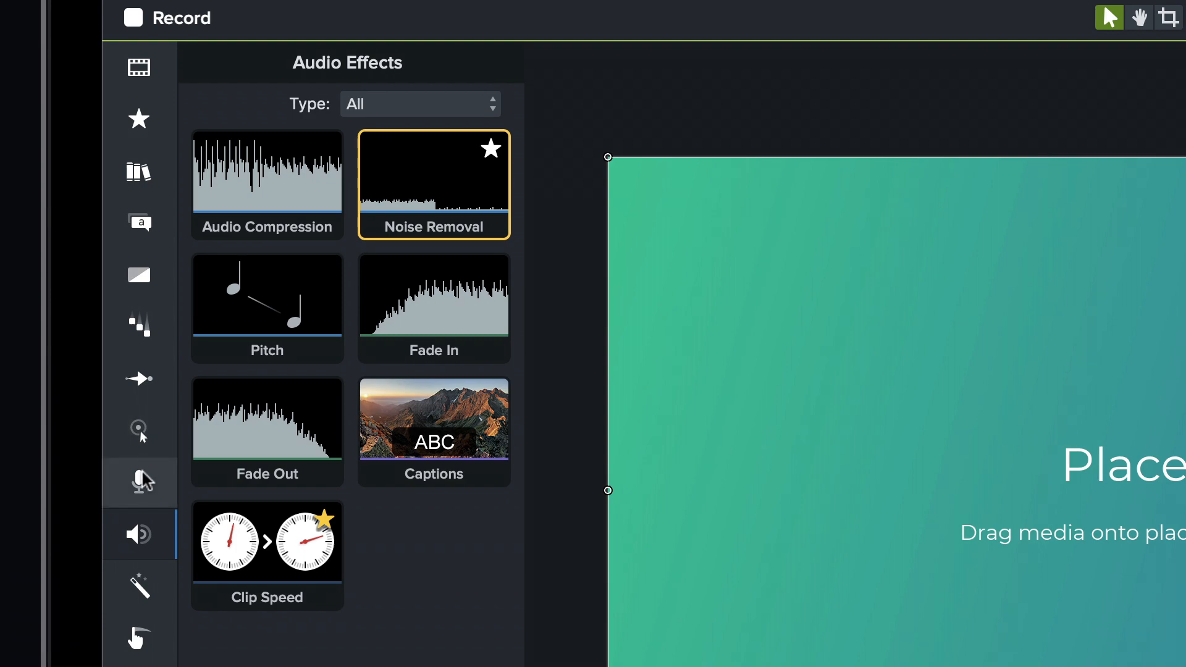
# Apply the custom 01 - Orange Highlight cursor effect and the Color Tint visual effect to the placeholder.
pyautogui.click(141, 435)
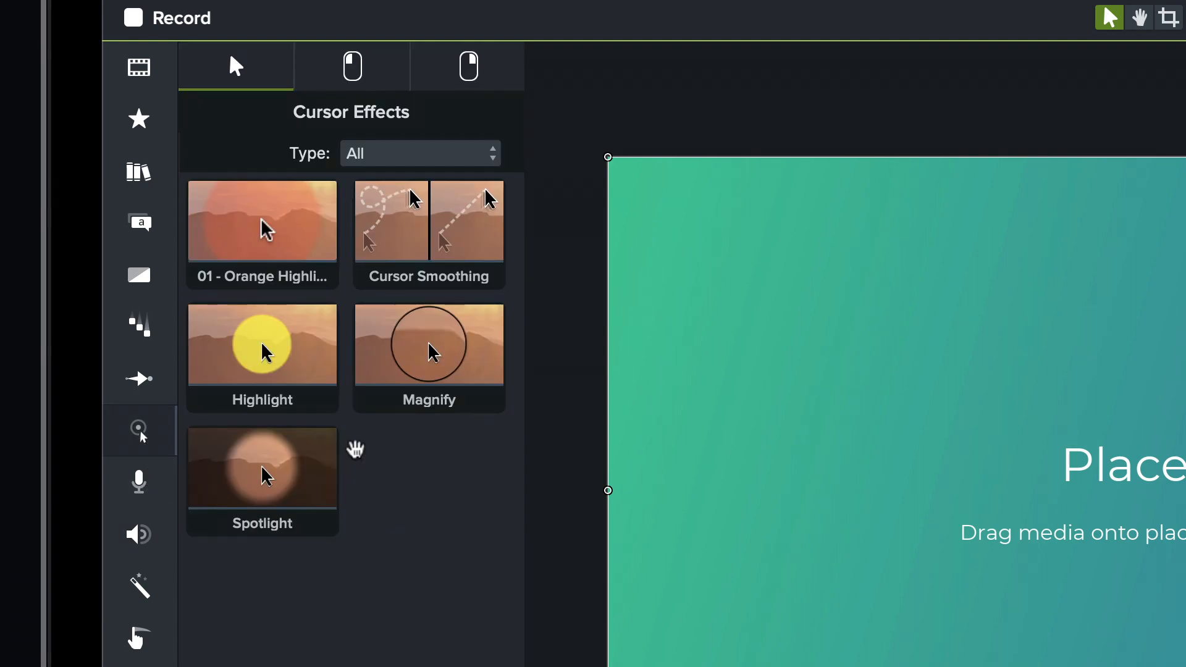
pyautogui.moveTo(272, 241); pyautogui.dragTo(474, 537)
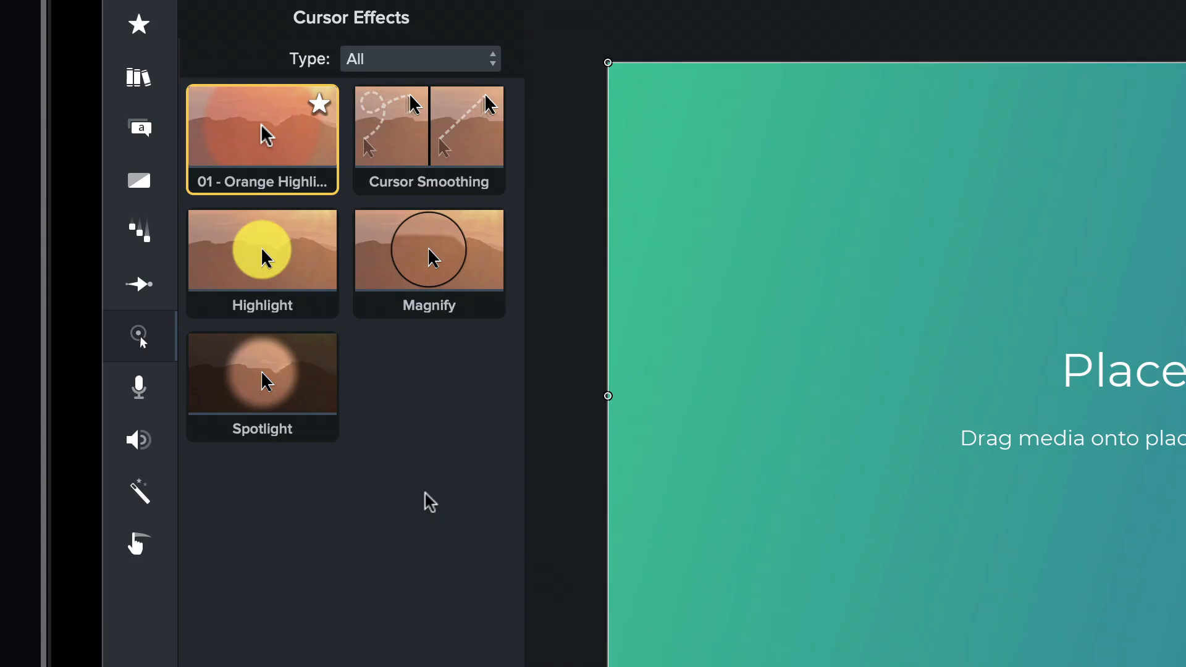
pyautogui.click(141, 499)
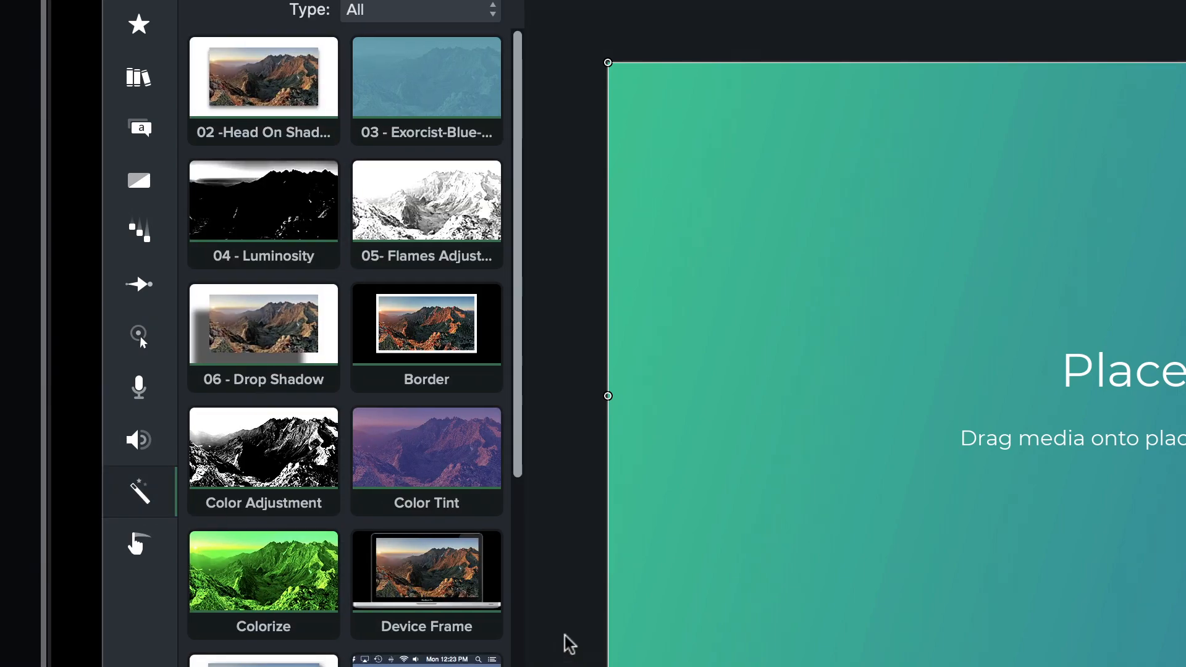
pyautogui.moveTo(432, 471); pyautogui.dragTo(488, 564)
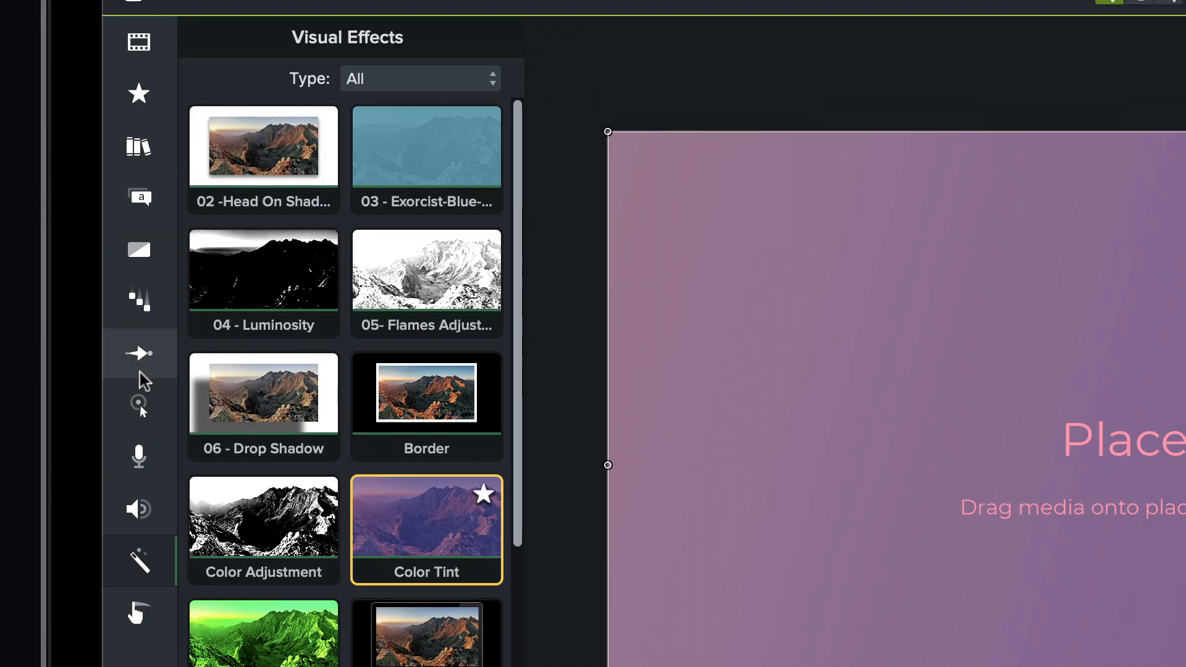
# Add the Pop Up behavior to the placeholder and review the effects applied to it.
pyautogui.click(140, 318)
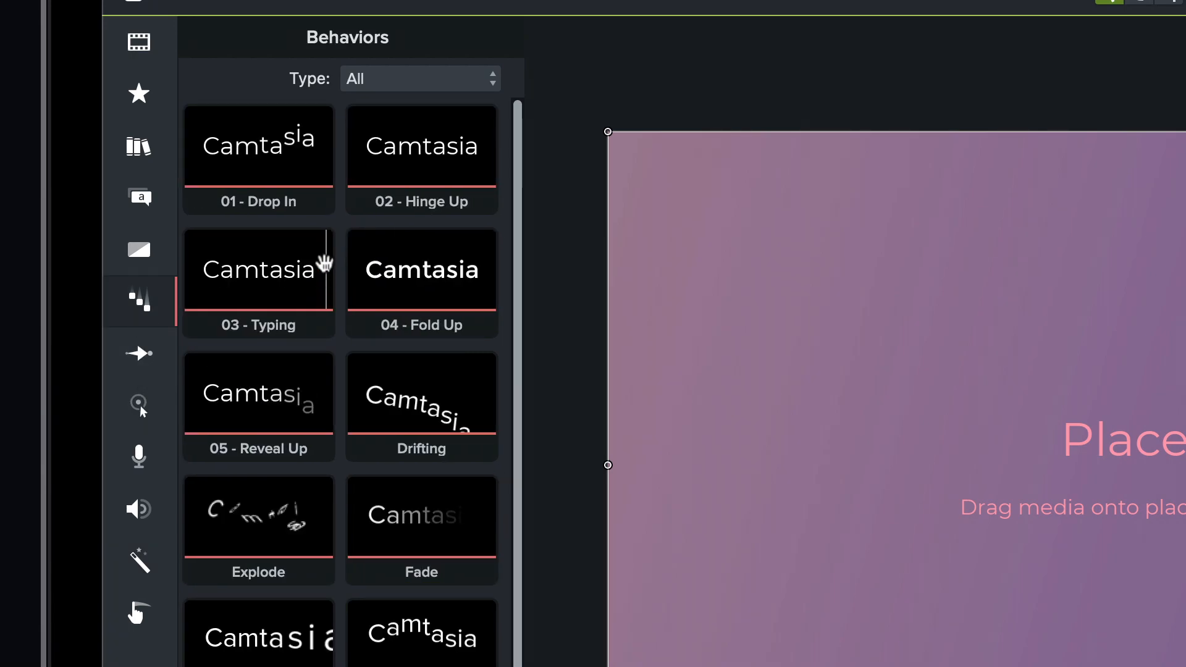
pyautogui.click(435, 200)
pyautogui.moveTo(435, 201); pyautogui.dragTo(470, 556)
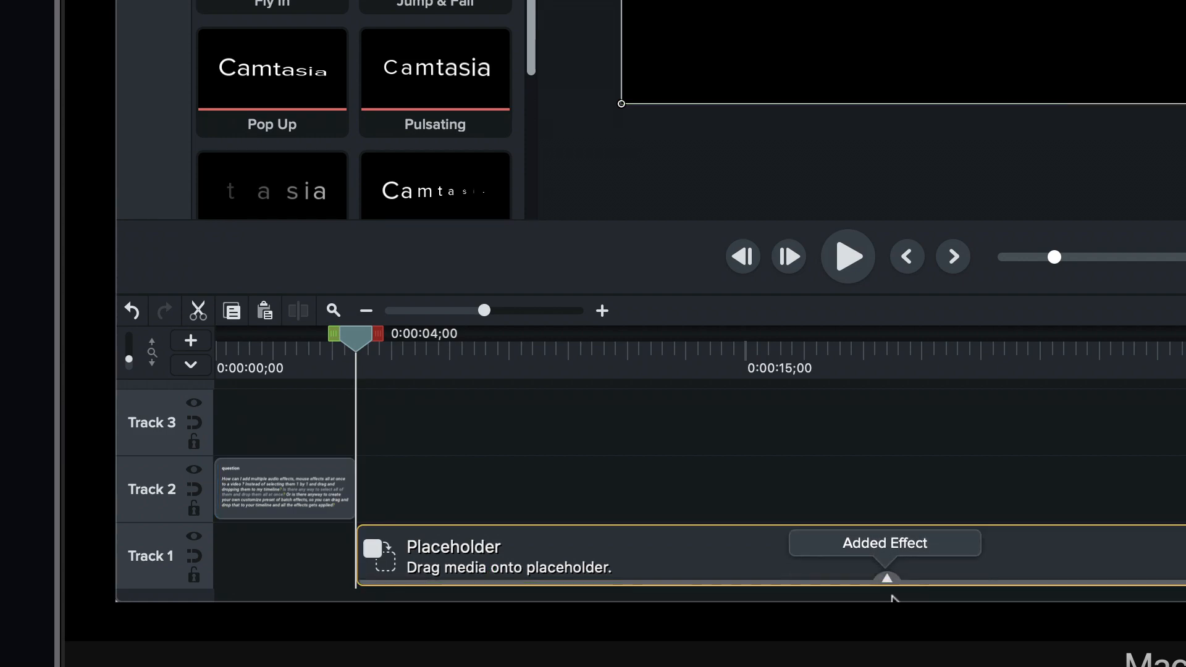
pyautogui.click(887, 579)
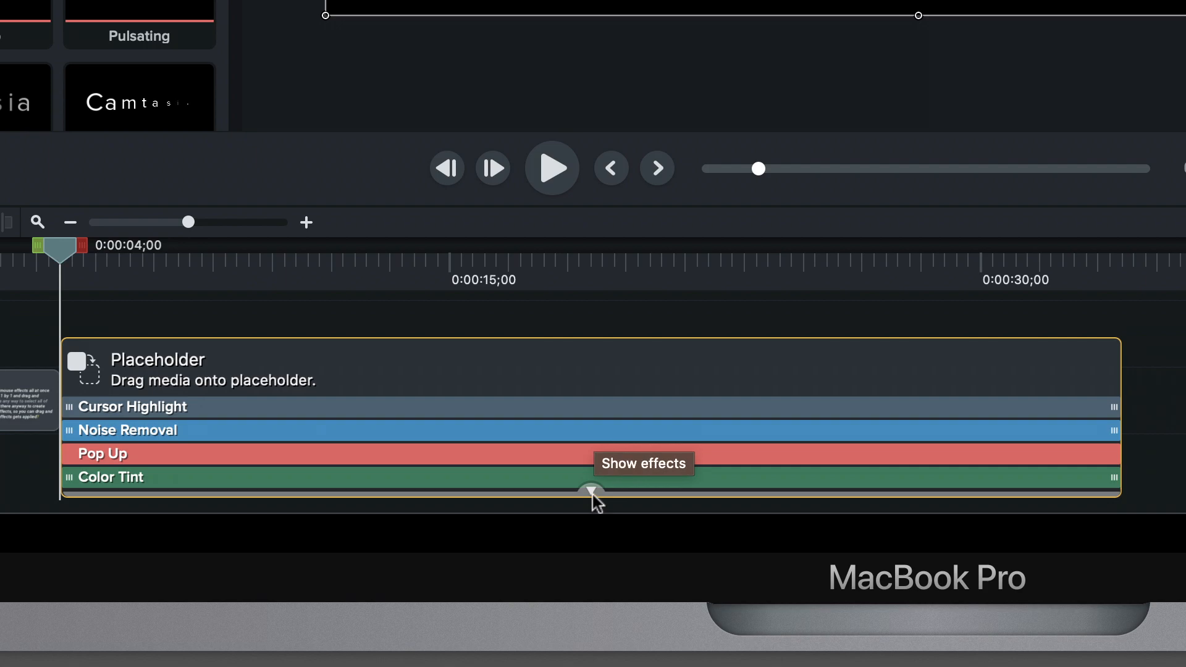
pyautogui.click(592, 494)
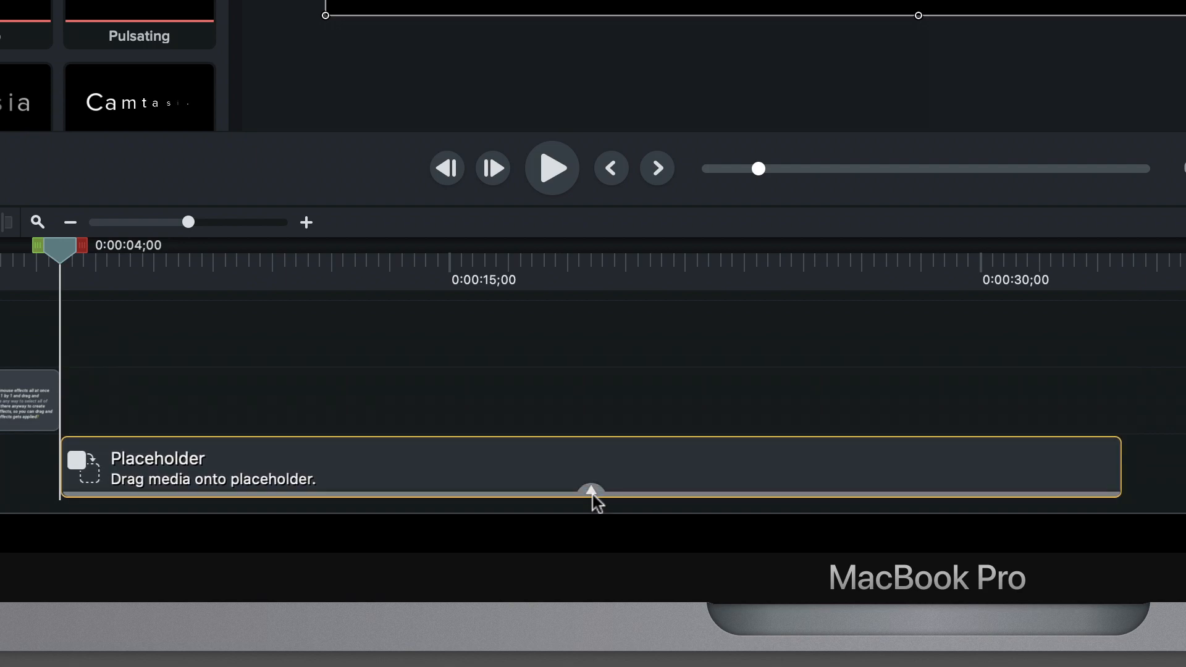
# Save the placeholder to the Temp library as "FX Presets - 1080p", using the canvas size.
pyautogui.rightClick(423, 455)
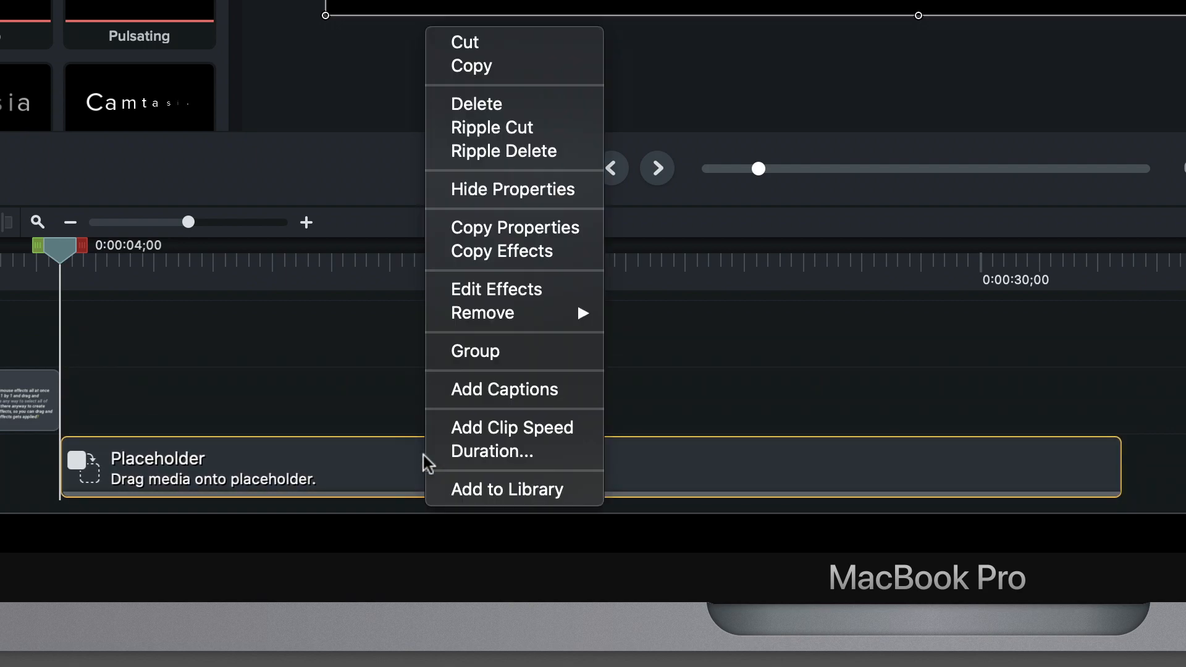
pyautogui.click(487, 490)
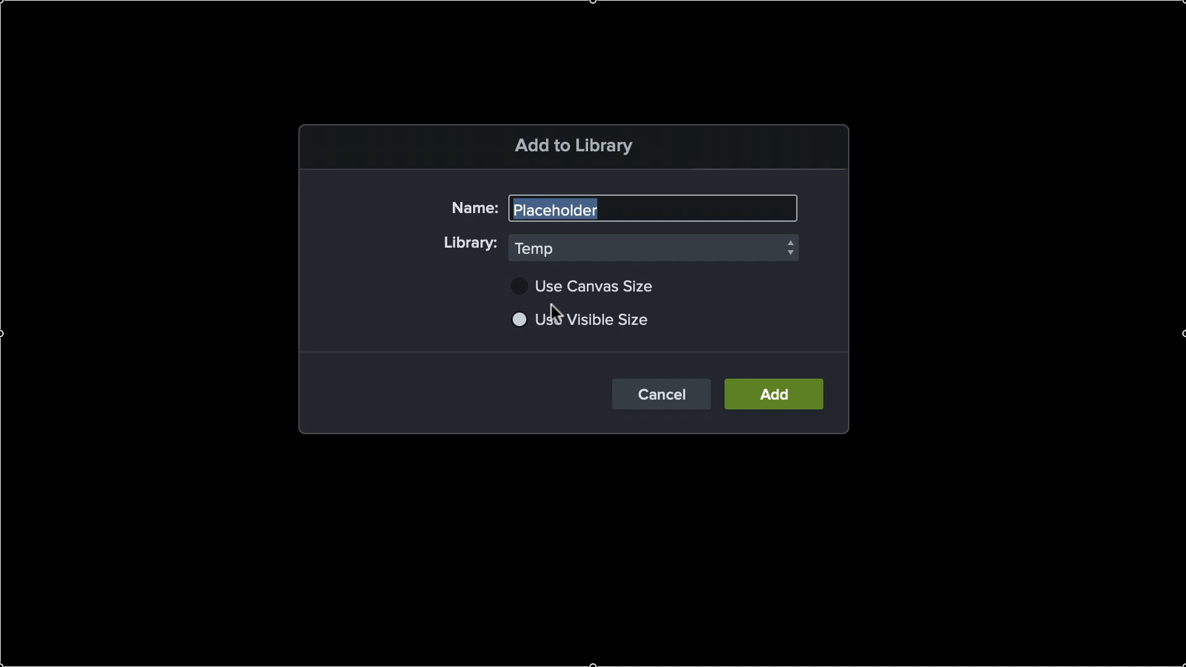
pyautogui.click(576, 293)
pyautogui.write('FX Presets - 1080p')
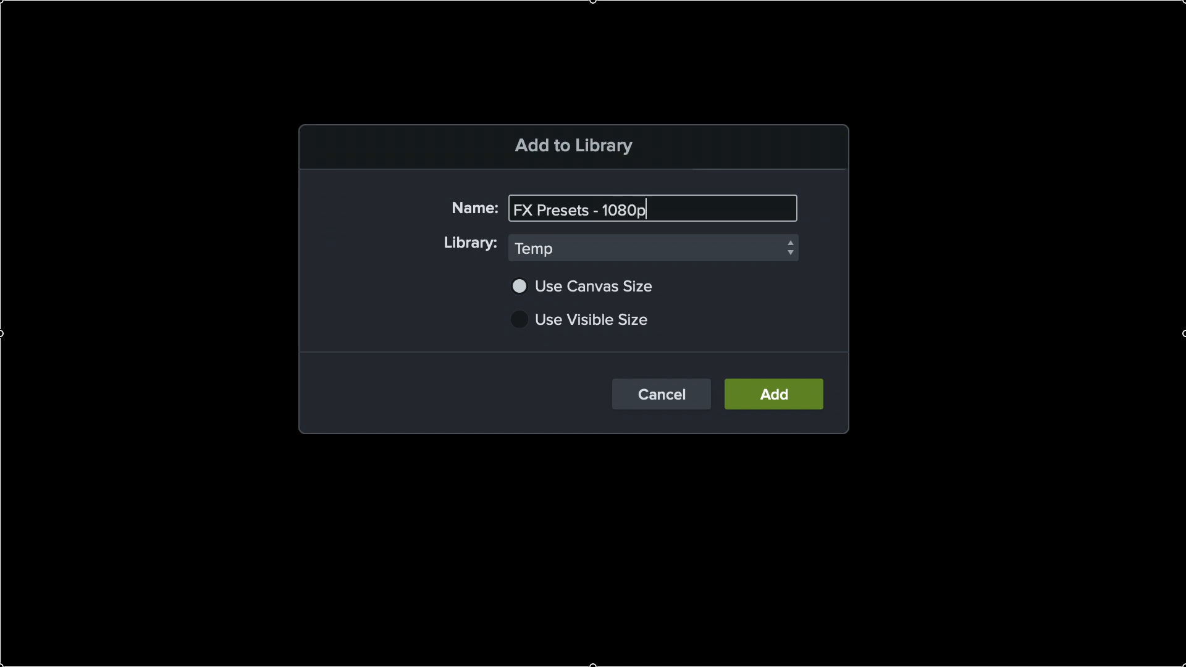
pyautogui.click(782, 397)
# Place the FX Presets - 1080p library asset on Track 2 after the question clip and ripple replace it with Rec 6-20-2020.
pyautogui.moveTo(256, 488); pyautogui.dragTo(543, 546)
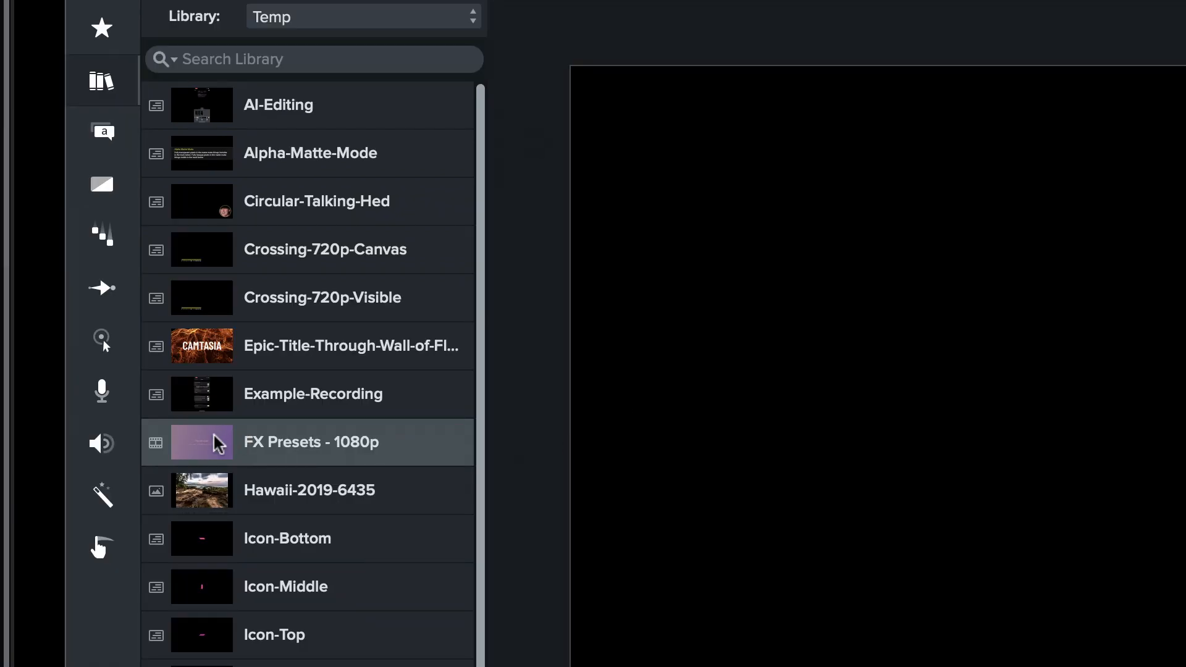
pyautogui.moveTo(213, 443); pyautogui.dragTo(481, 446)
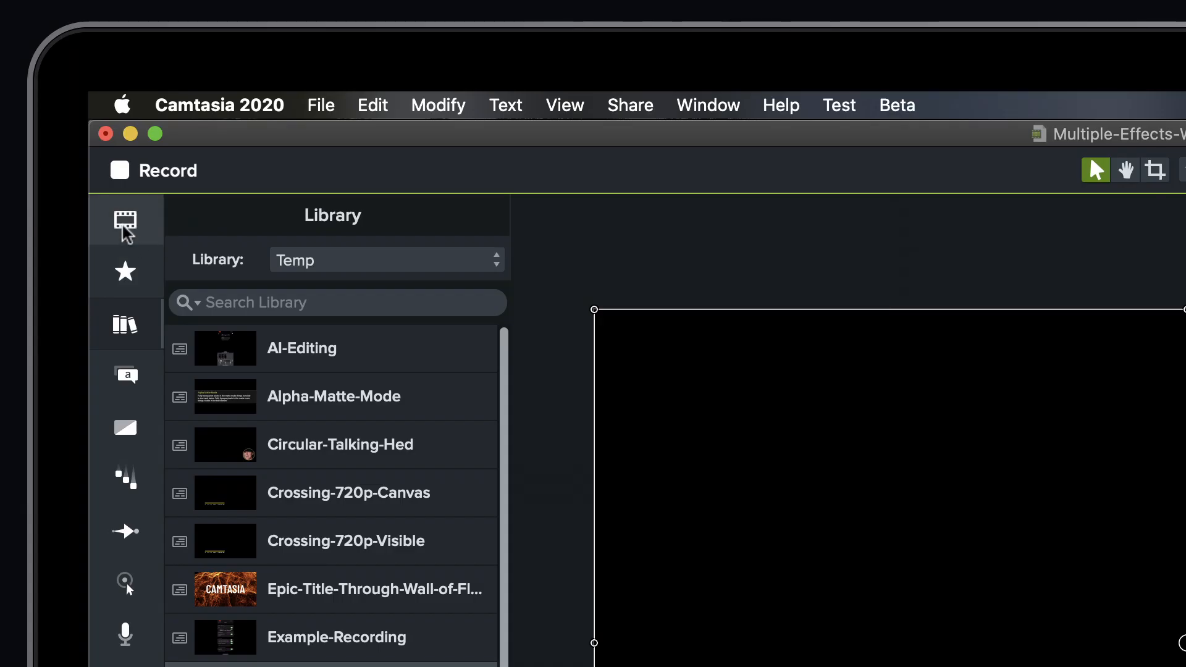
pyautogui.click(57, 79)
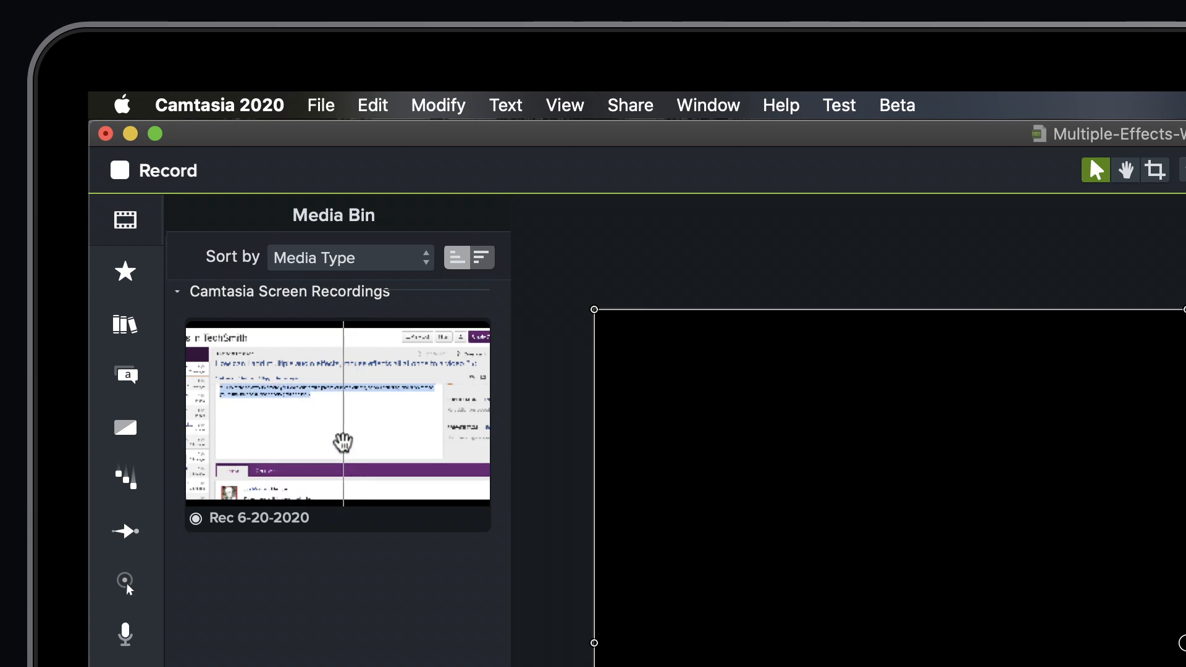
pyautogui.moveTo(345, 456); pyautogui.dragTo(454, 666)
pyautogui.moveTo(454, 149); pyautogui.dragTo(414, 570)
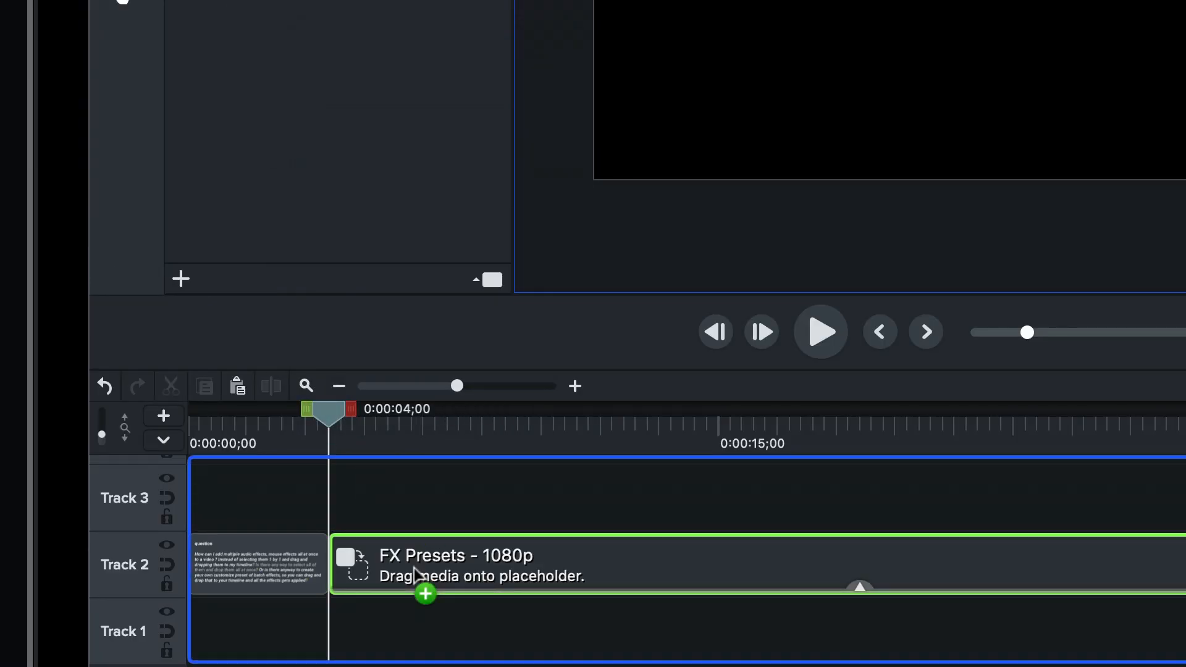
pyautogui.moveTo(415, 573); pyautogui.dragTo(415, 575)
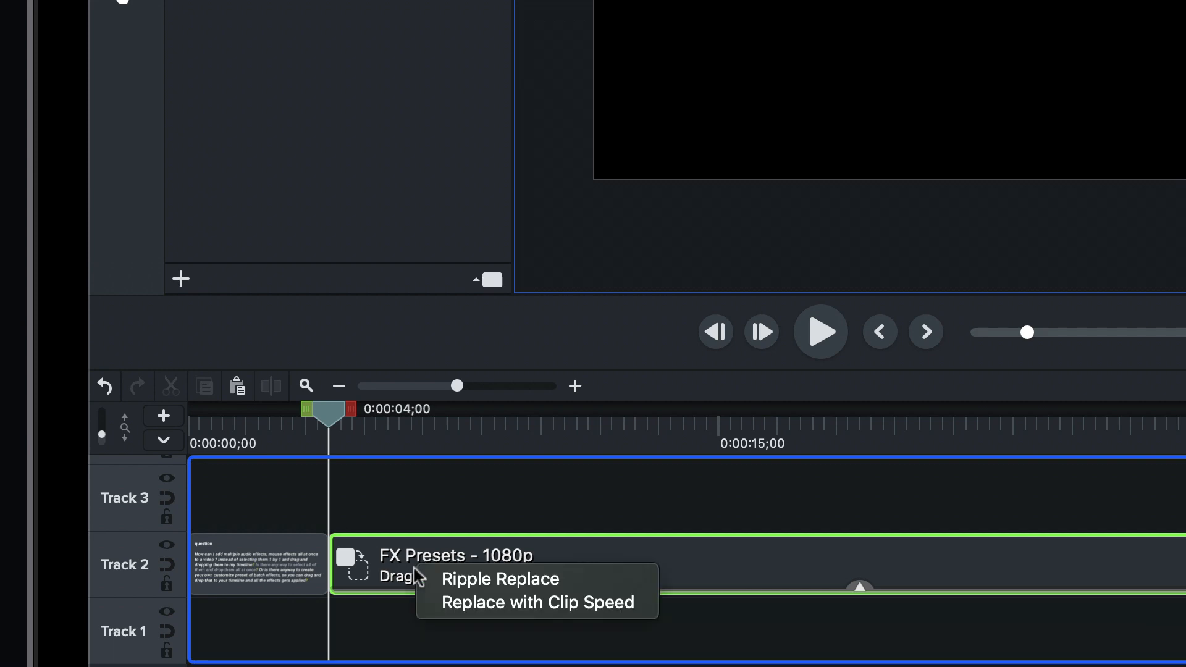
pyautogui.click(463, 581)
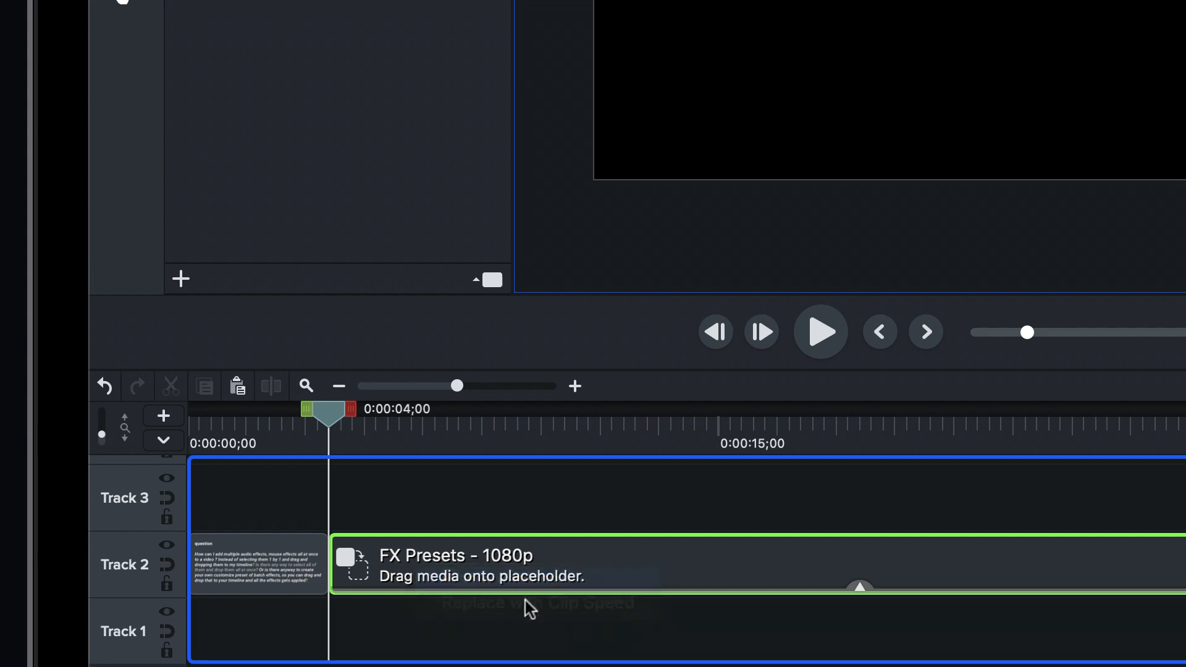
# Review the effects applied to the Rec 6-20-2020 clip and preview its frame at 0:00:05;39.
pyautogui.click(560, 588)
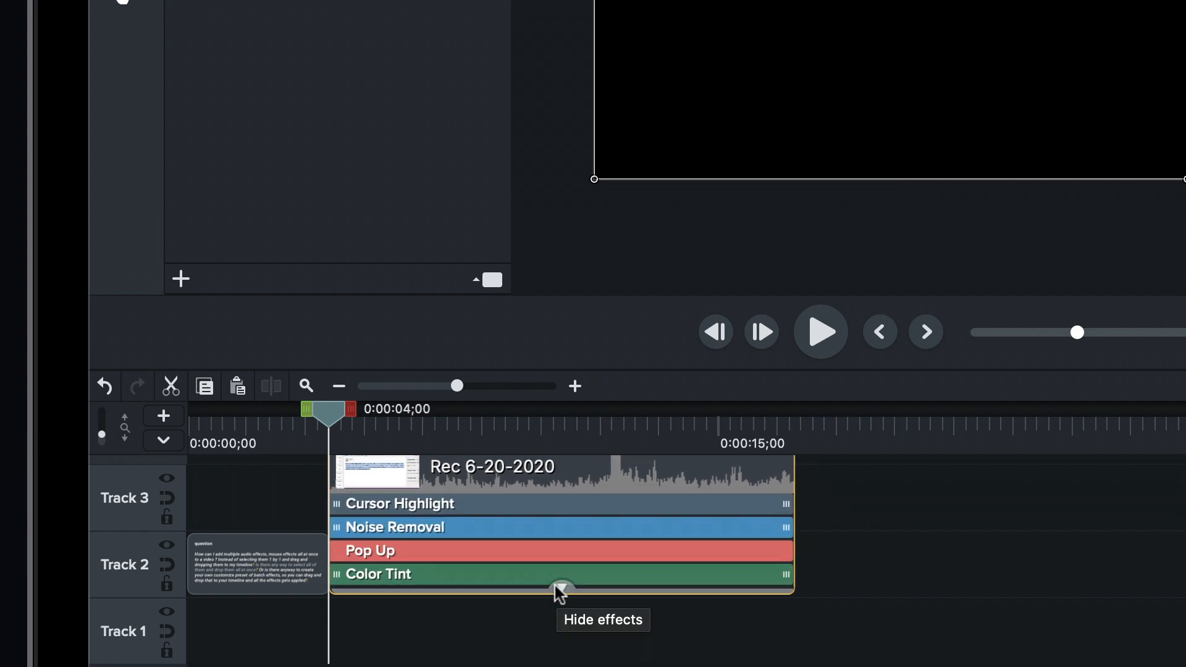
pyautogui.click(560, 592)
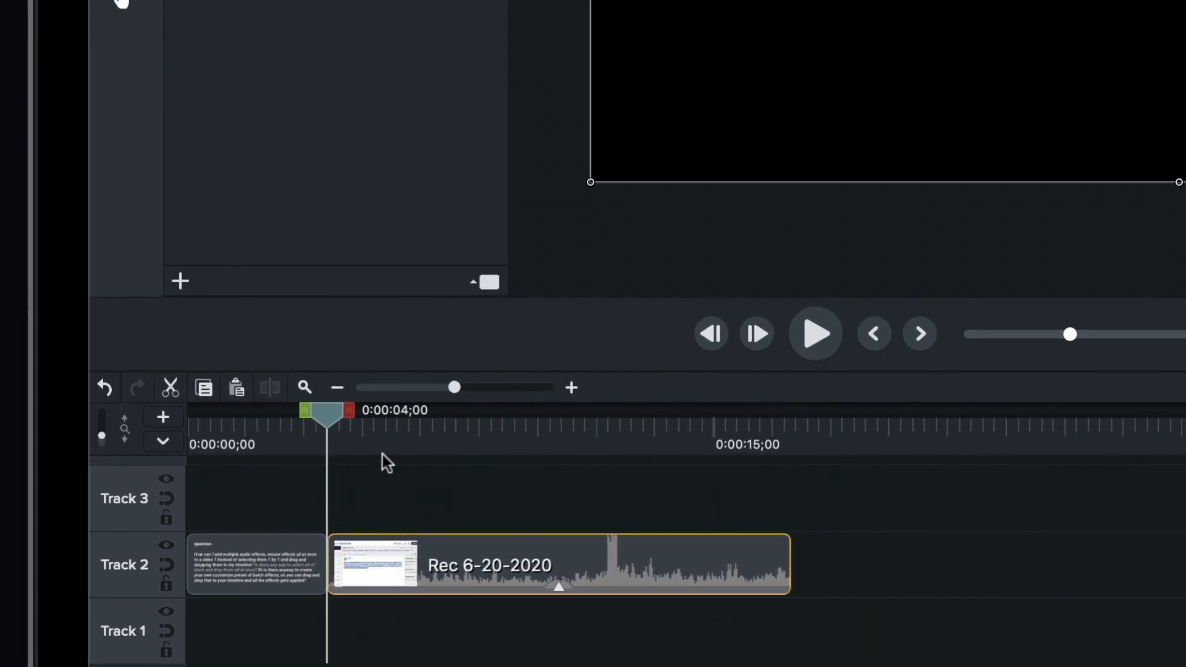
pyautogui.click(456, 433)
pyautogui.moveTo(455, 443); pyautogui.dragTo(373, 451)
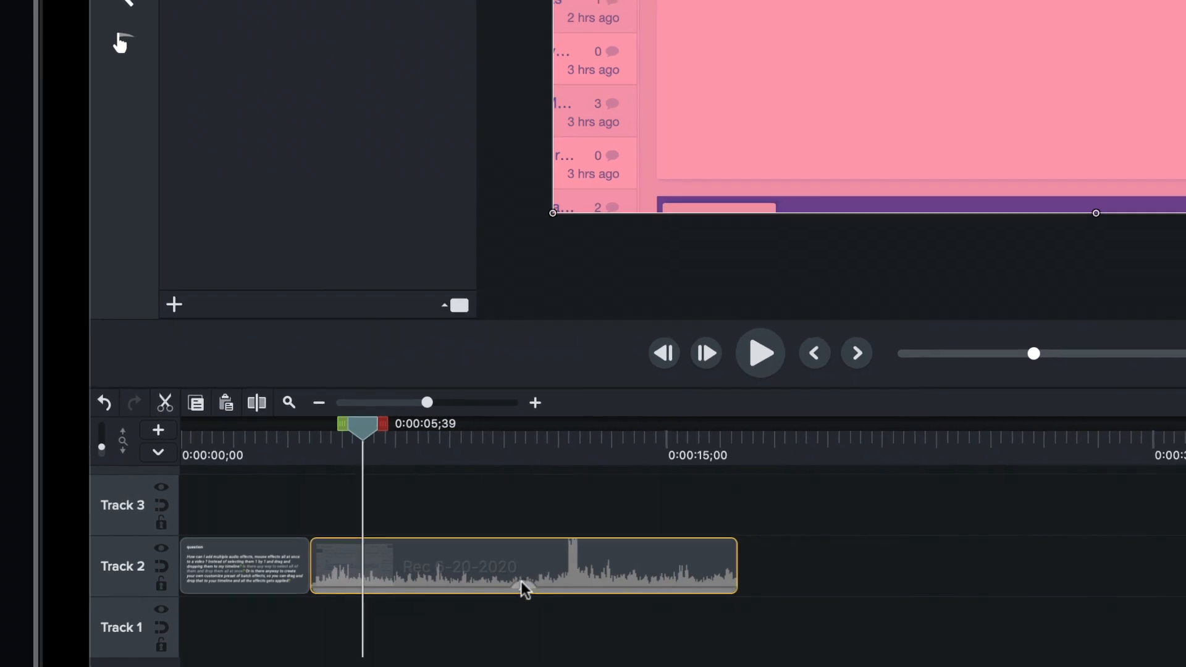
# Remove the Color Tint effect from the Rec 6-20-2020 clip.
pyautogui.click(536, 584)
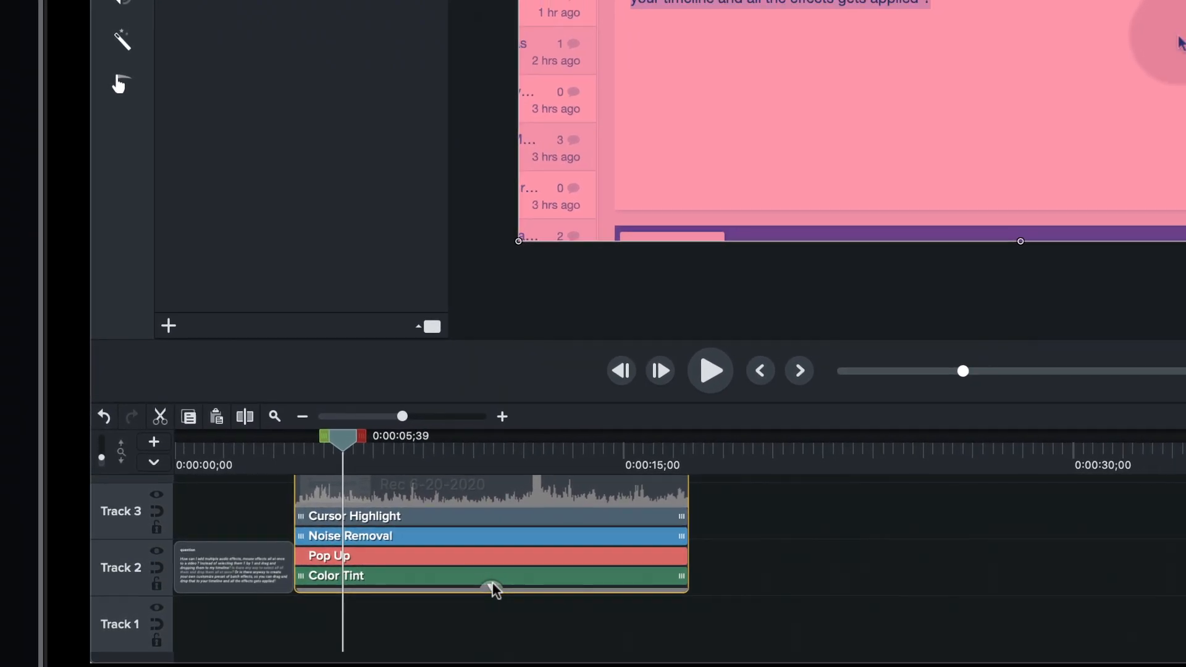
pyautogui.click(524, 579)
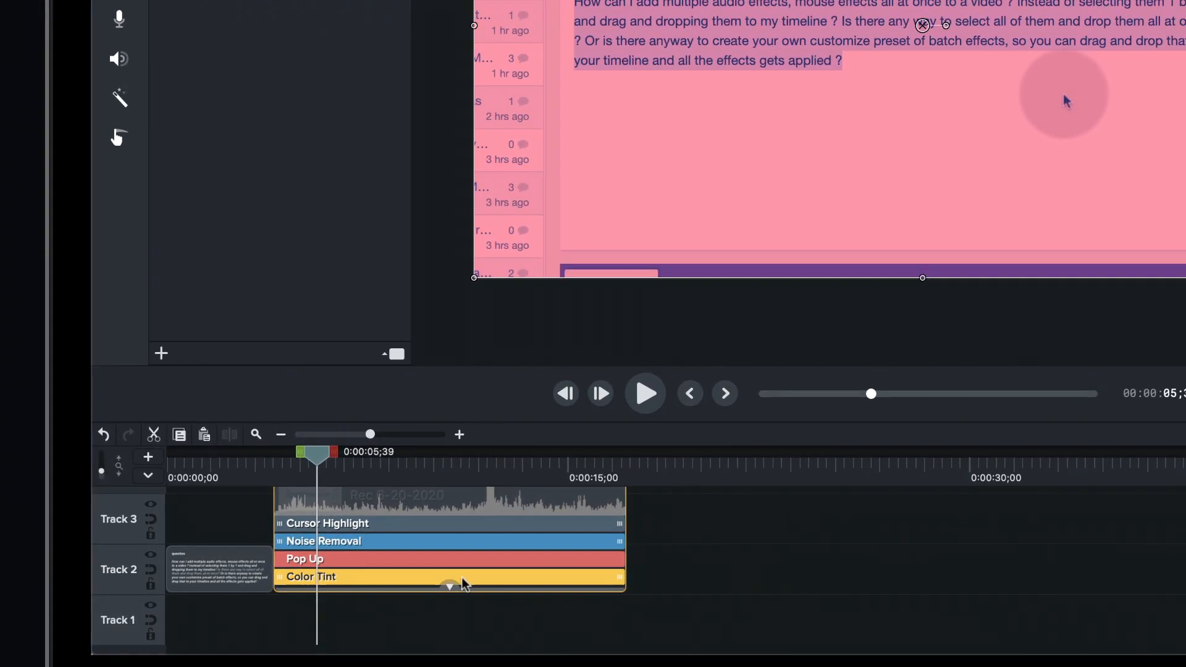
pyautogui.press('Delete')
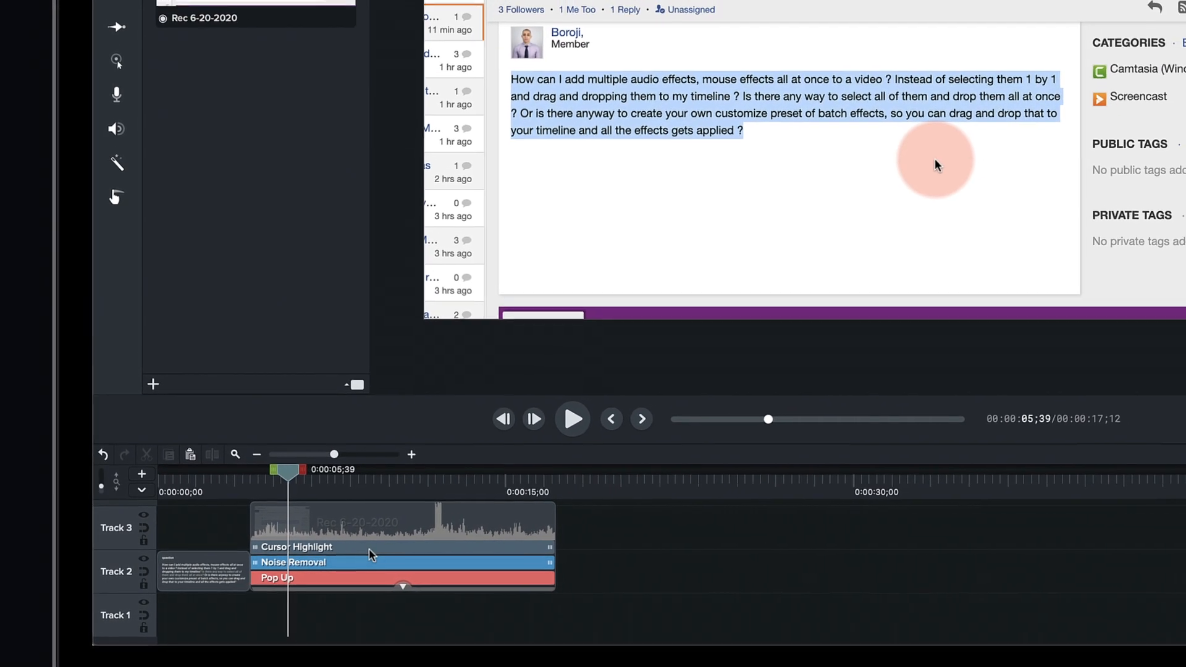